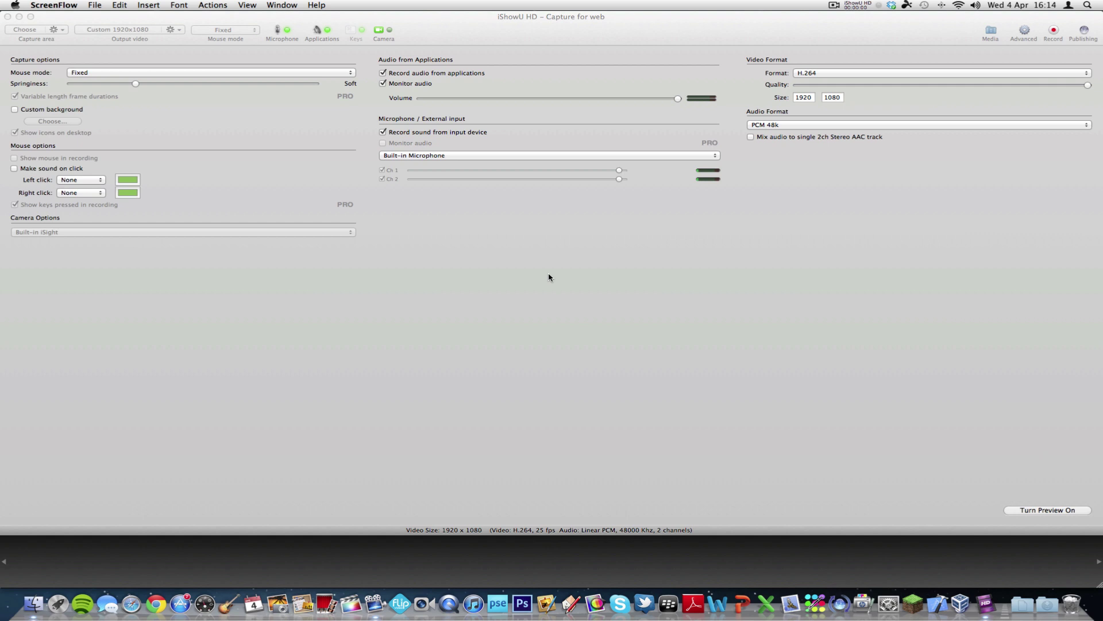
# Activate the iShowU HD window showing the 'Capture for web' preset.
pyautogui.click(549, 277)
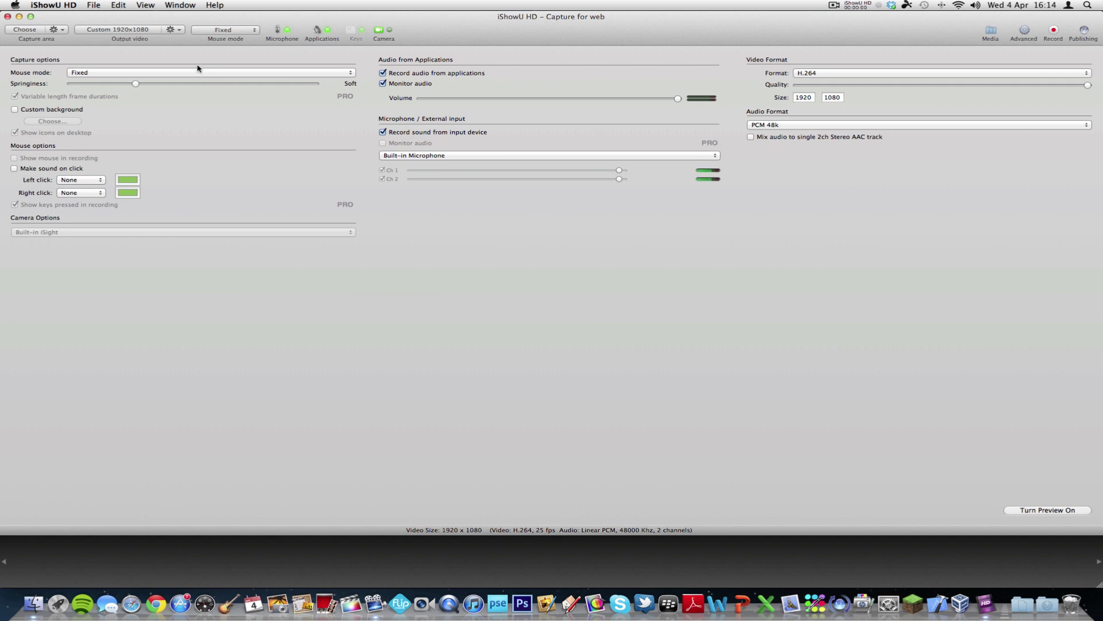
pyautogui.click(97, 75)
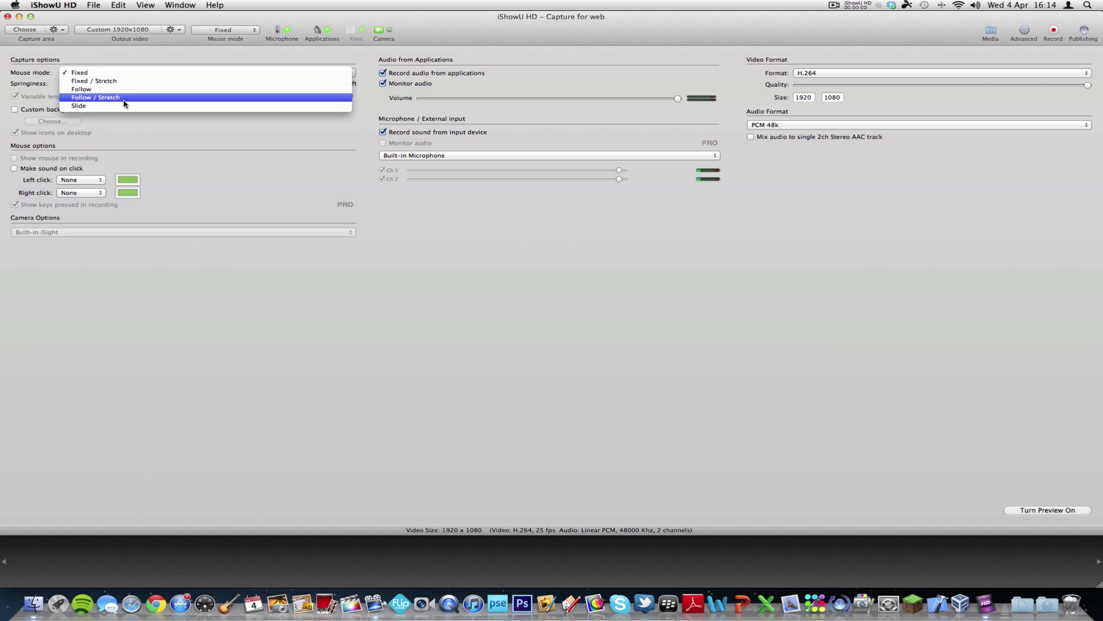
pyautogui.click(189, 145)
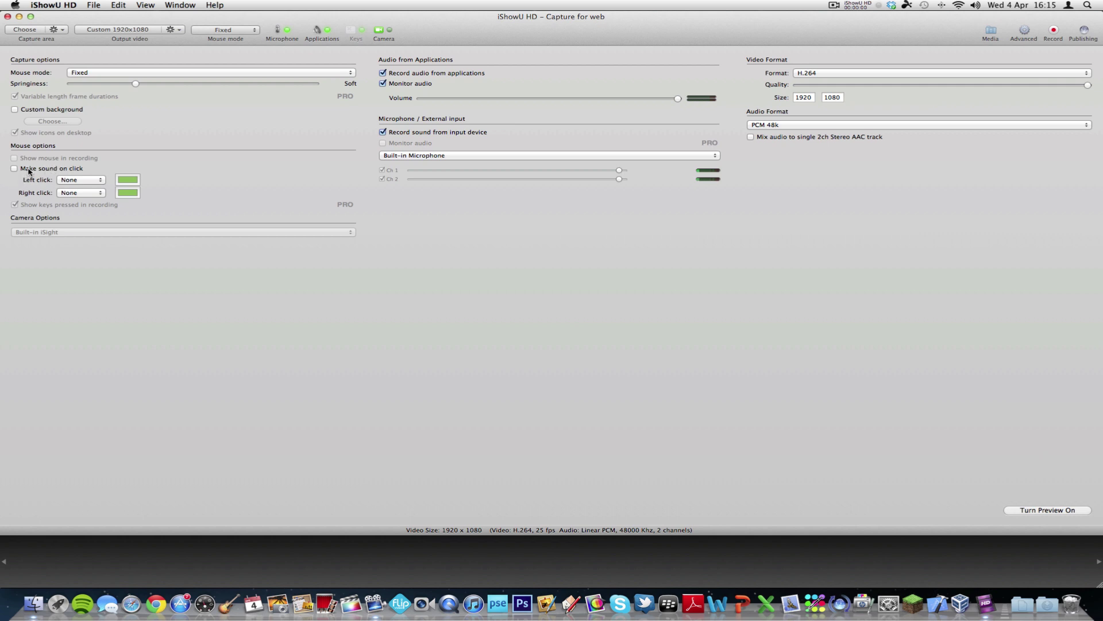
pyautogui.click(86, 181)
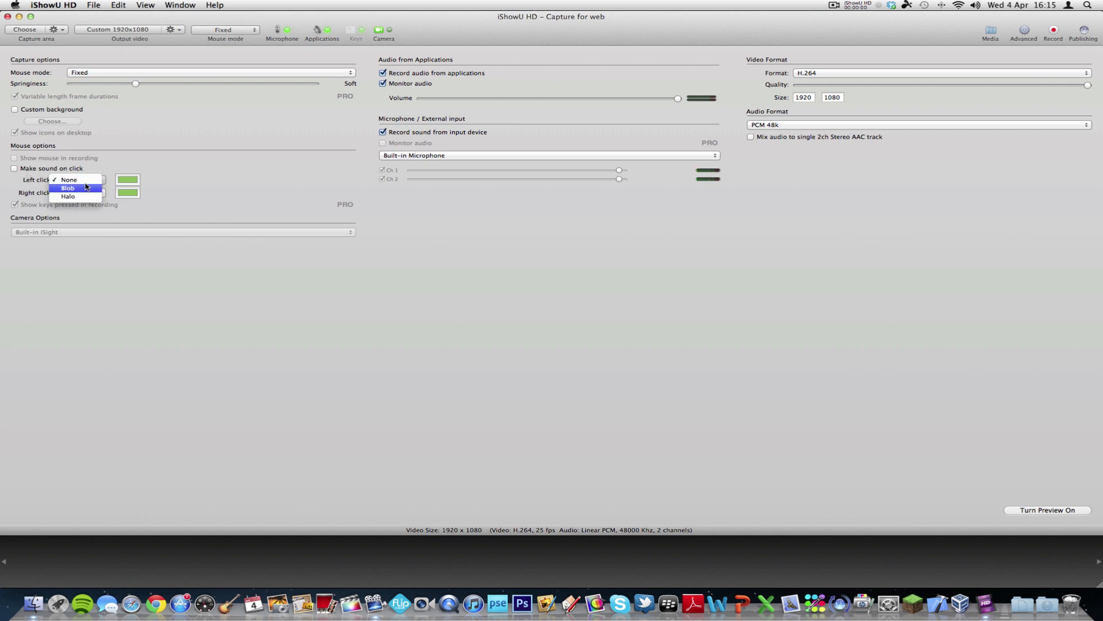
pyautogui.click(86, 190)
pyautogui.click(86, 192)
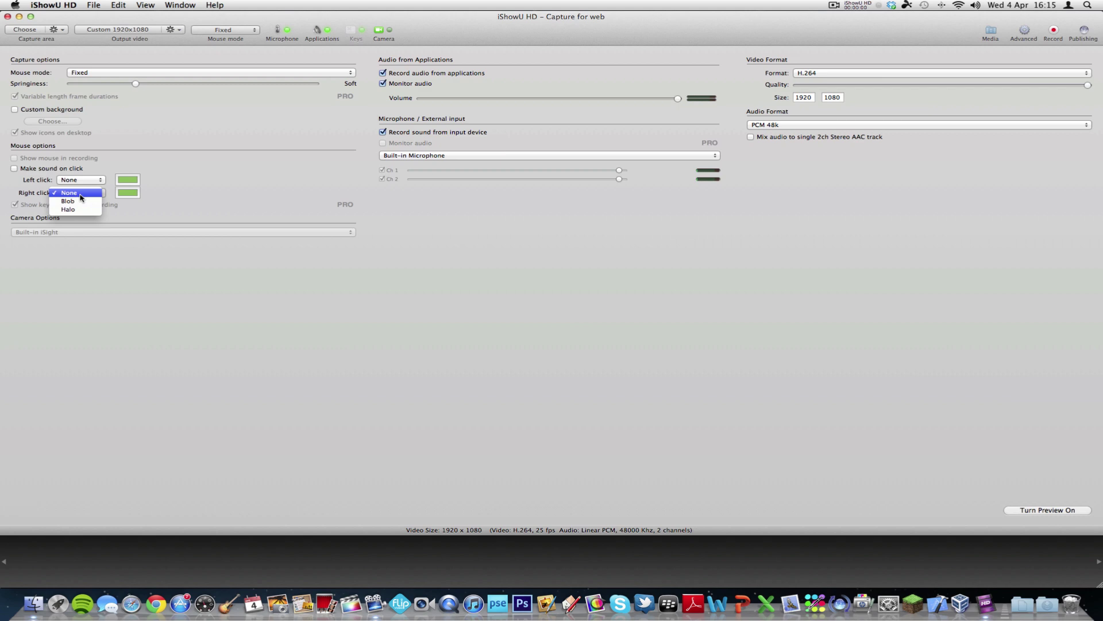
pyautogui.click(200, 186)
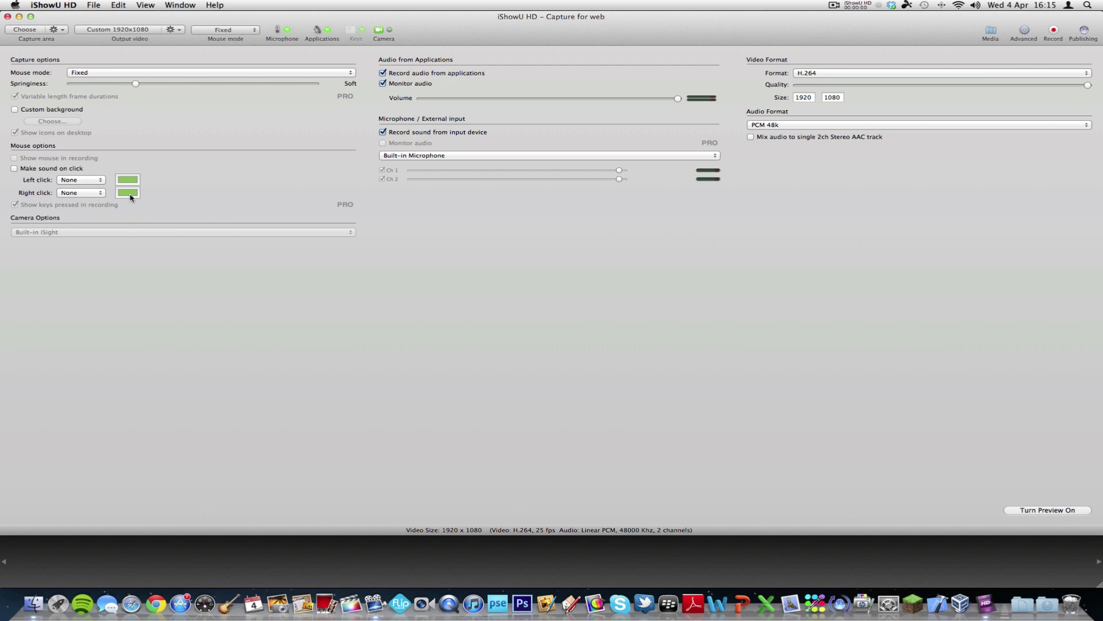
pyautogui.click(83, 179)
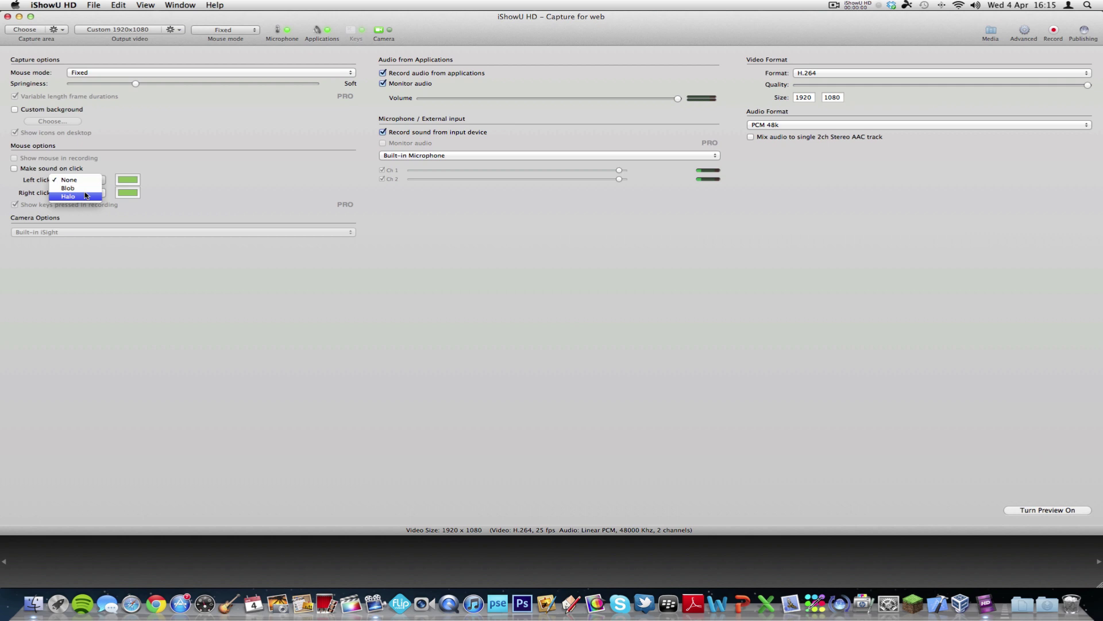
pyautogui.click(197, 192)
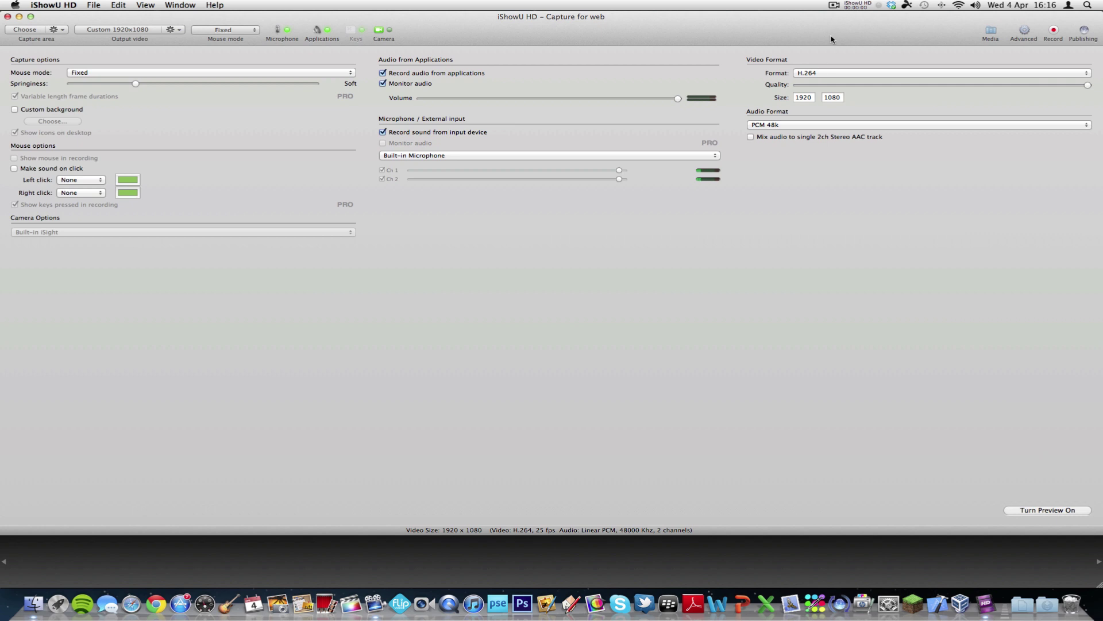
pyautogui.click(834, 77)
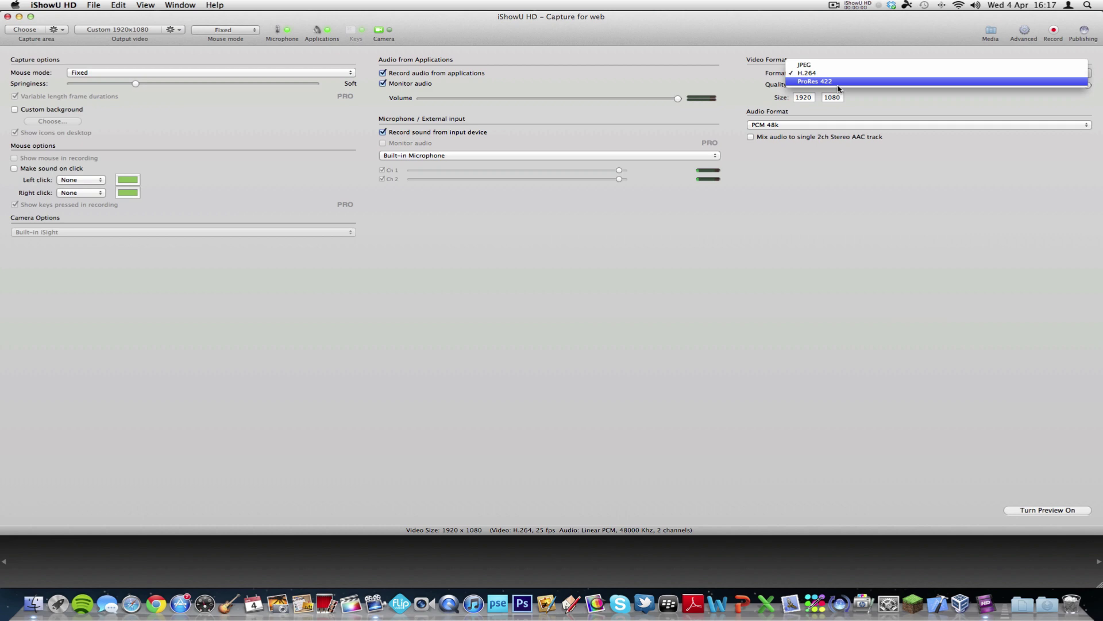
pyautogui.click(871, 163)
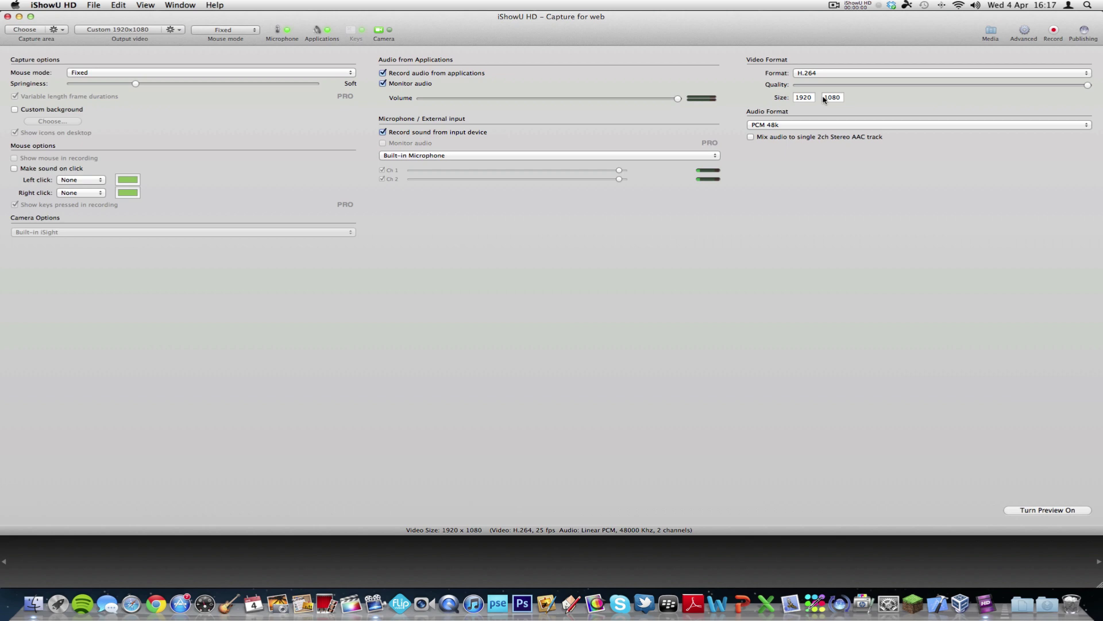
pyautogui.click(778, 124)
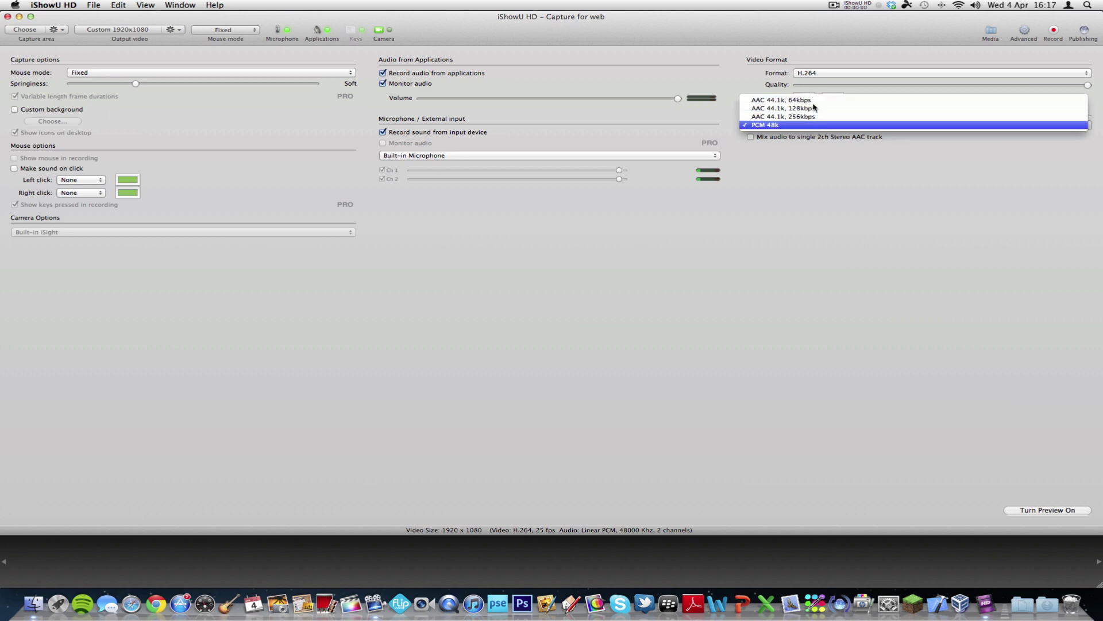
pyautogui.click(815, 167)
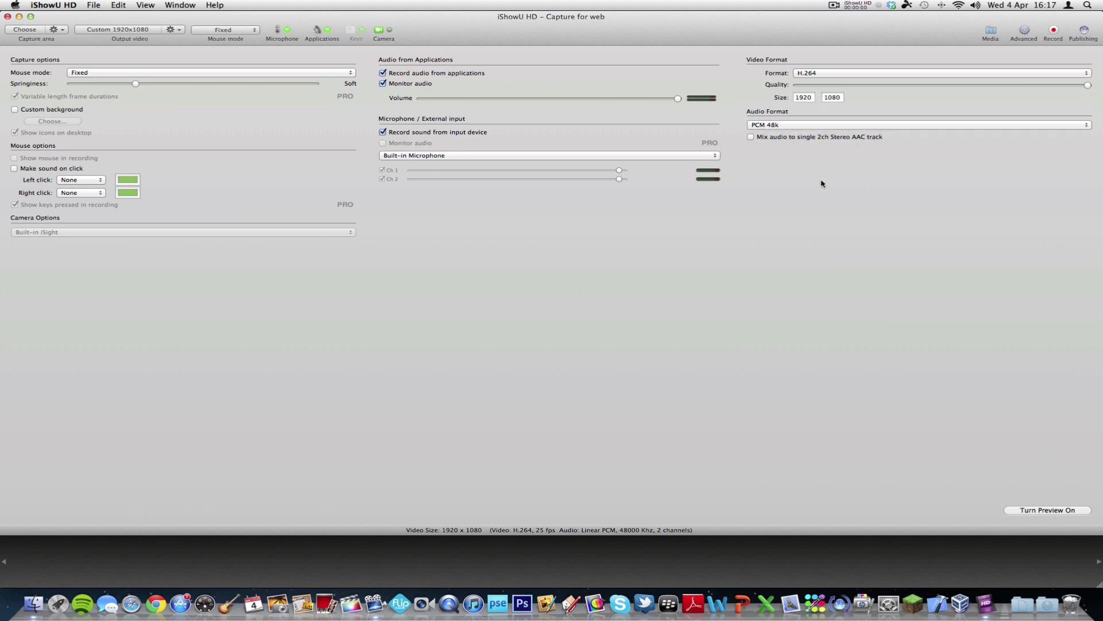
# Preview the capture size presets without changing them, then open the output video size, format and frame-rate options.
pyautogui.click(56, 29)
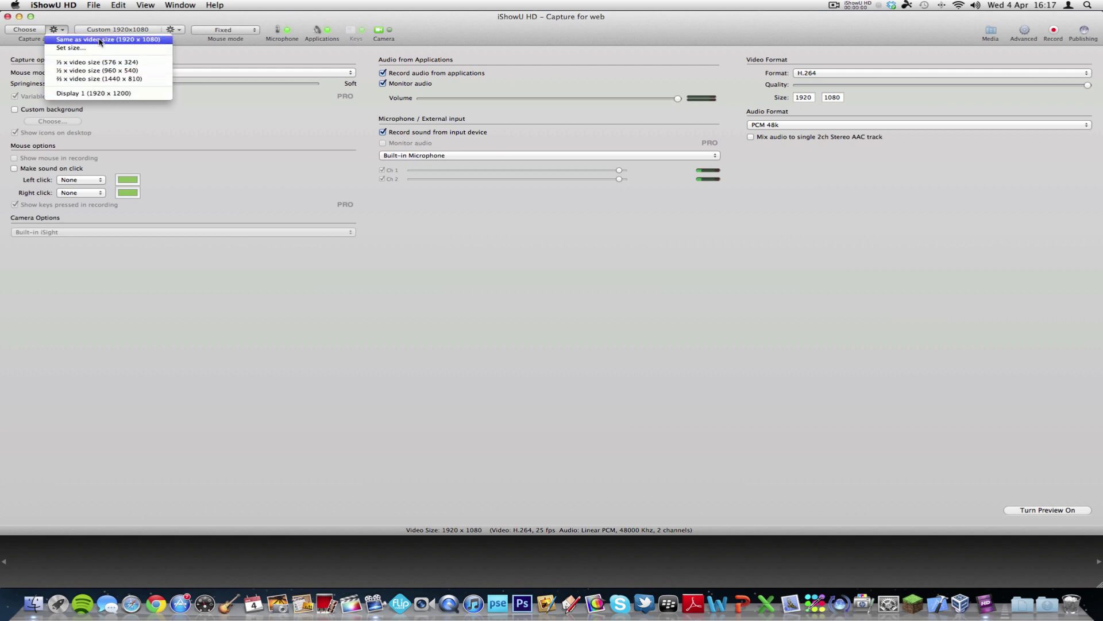
pyautogui.click(96, 19)
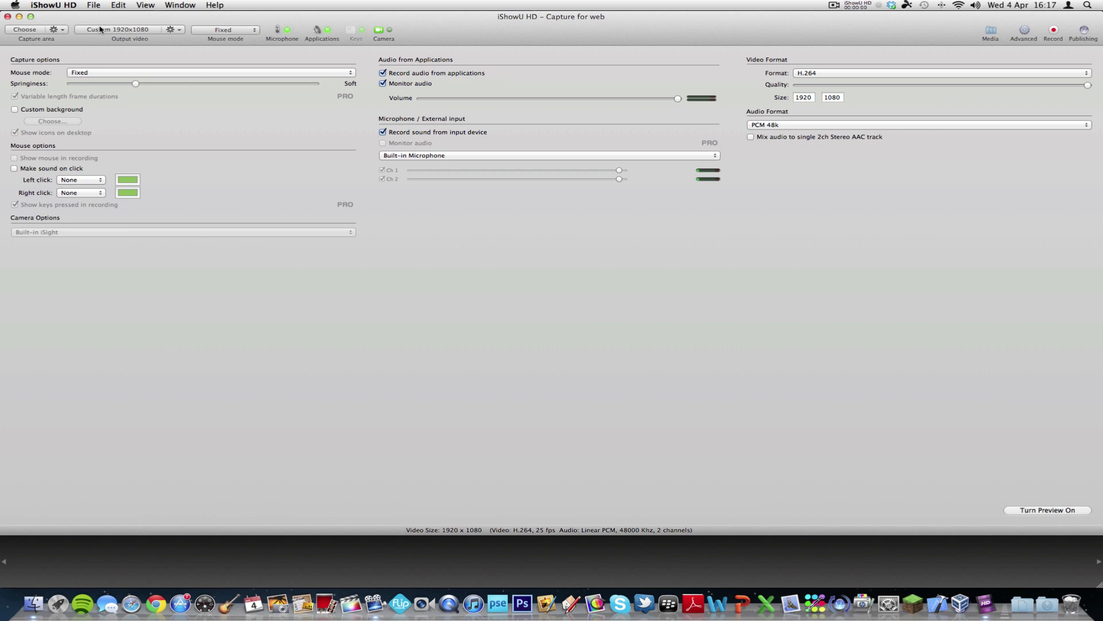
pyautogui.click(171, 29)
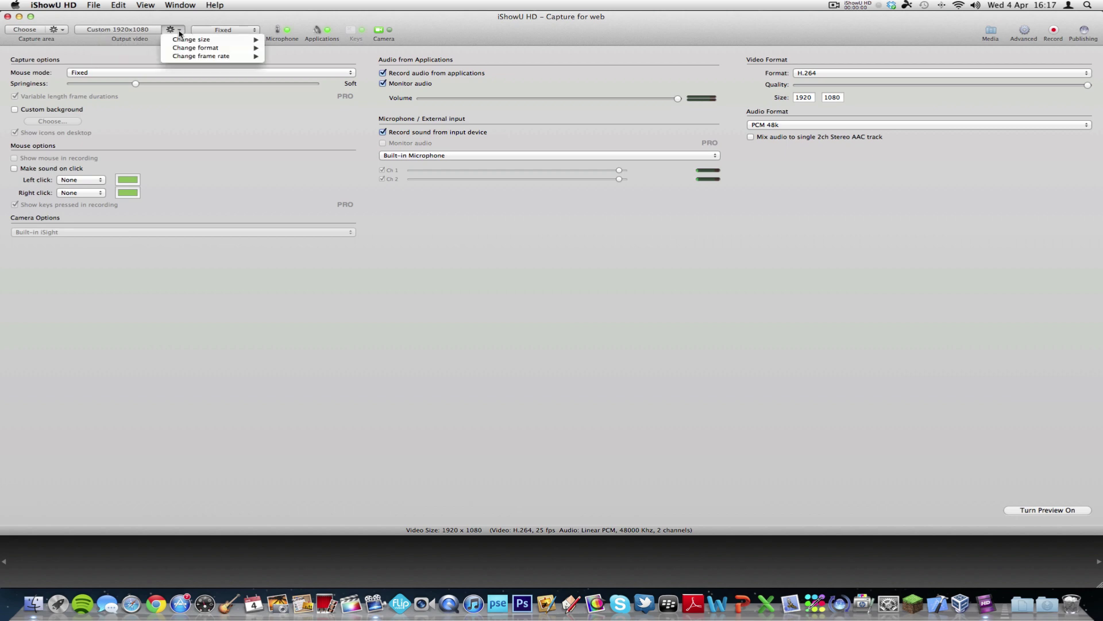
pyautogui.moveTo(182, 42)
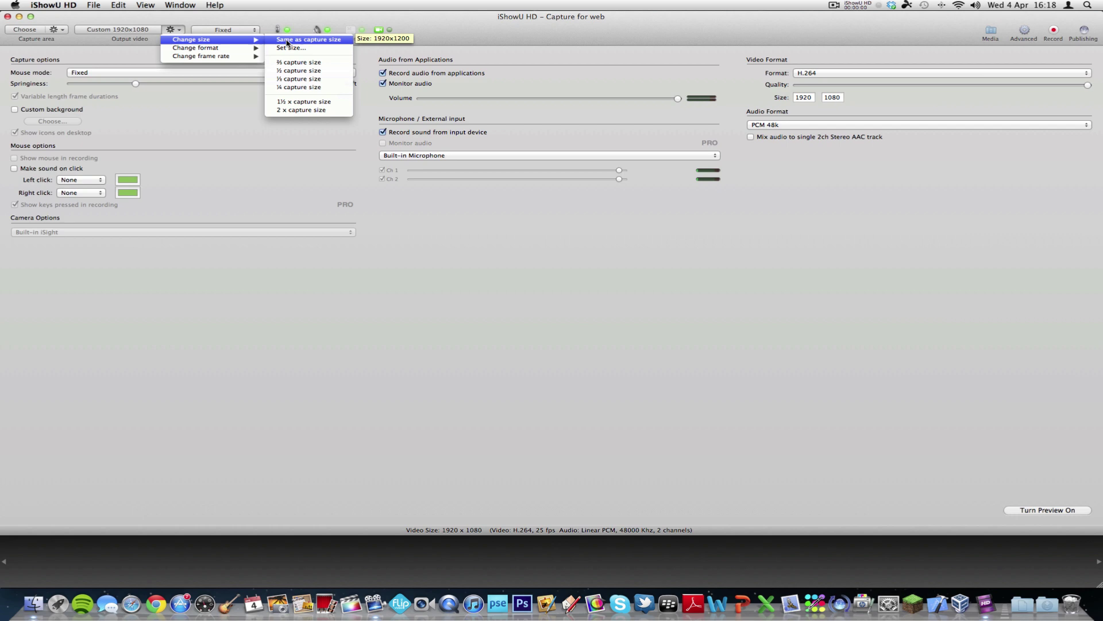
pyautogui.moveTo(236, 48)
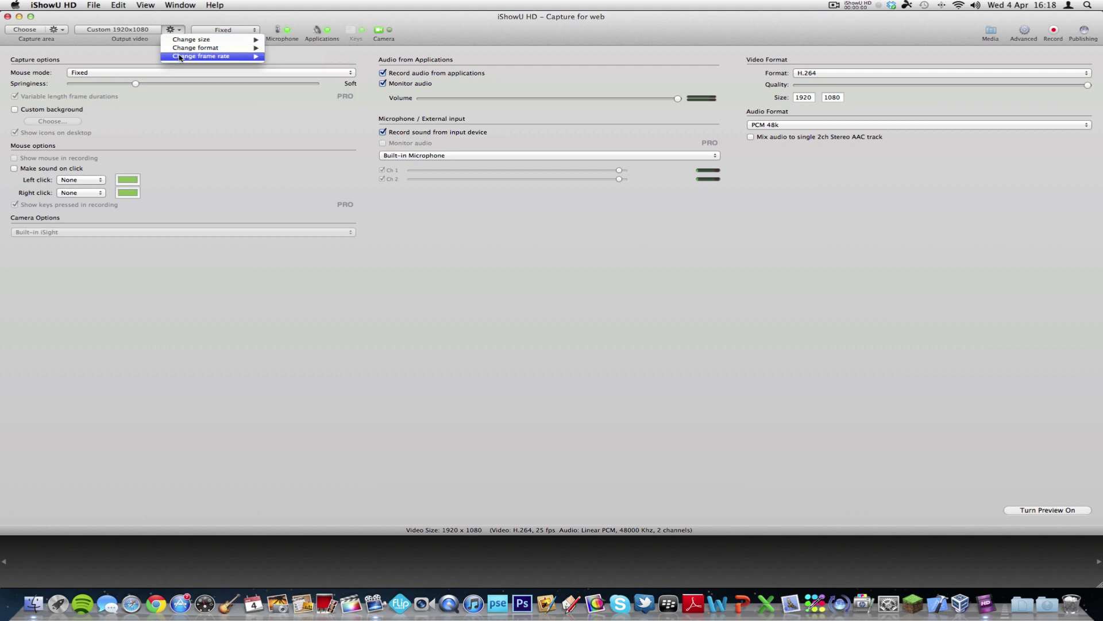
pyautogui.click(223, 18)
pyautogui.click(222, 29)
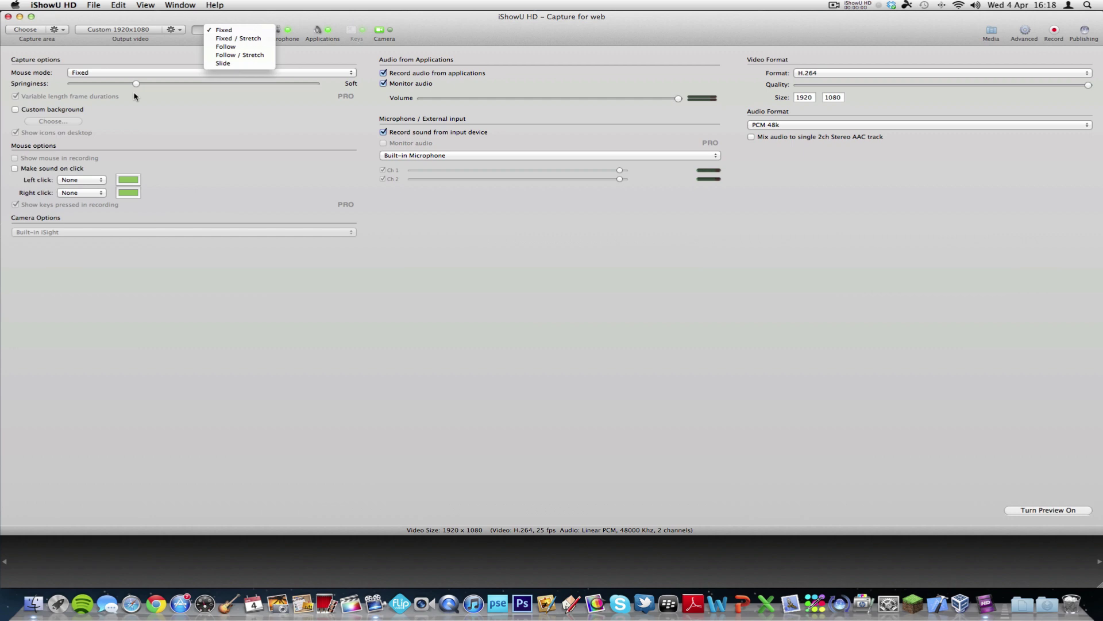
pyautogui.click(481, 36)
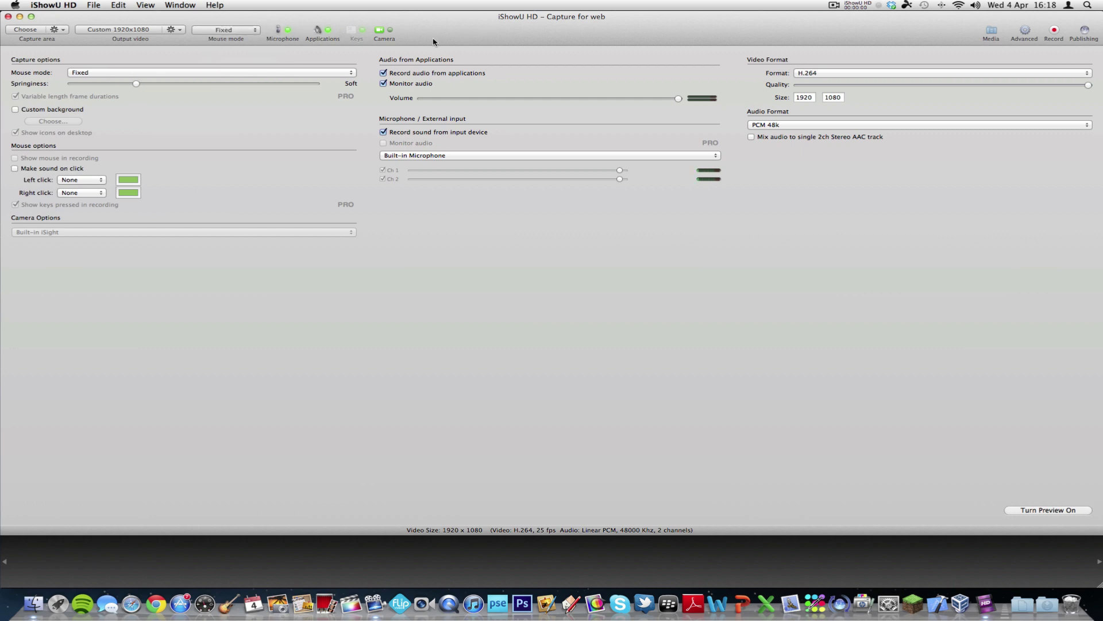
pyautogui.click(327, 32)
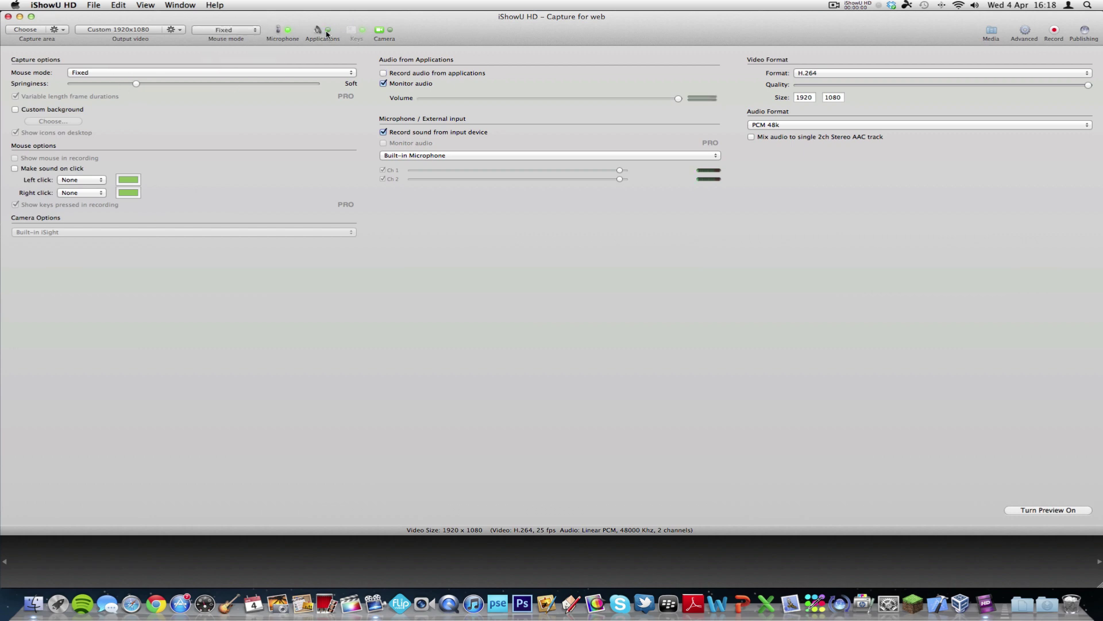
pyautogui.click(280, 32)
pyautogui.click(379, 32)
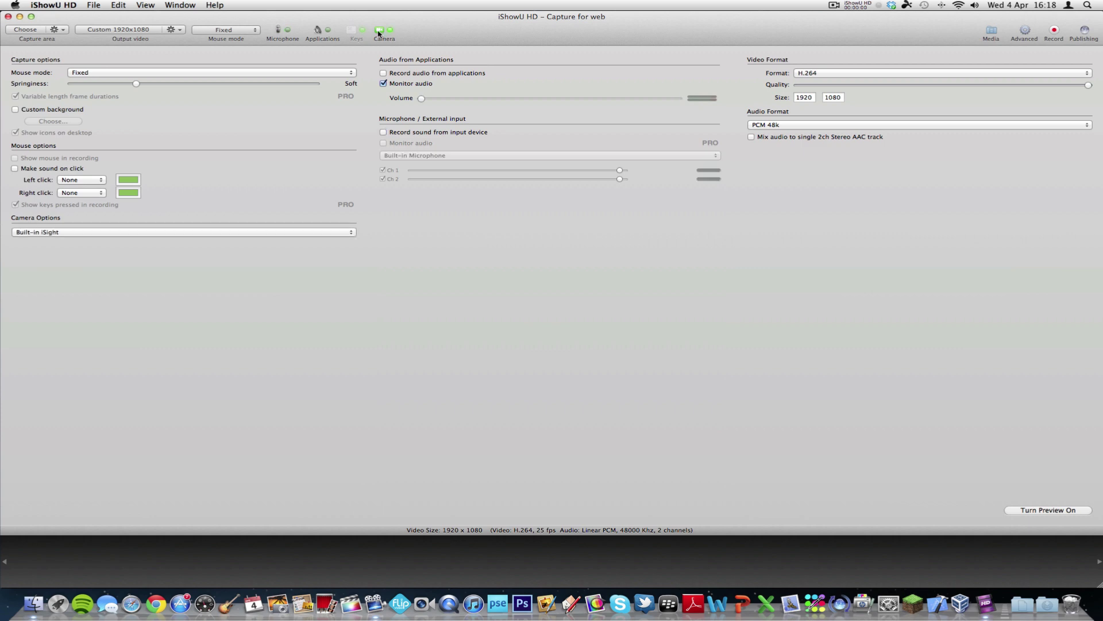
pyautogui.click(380, 31)
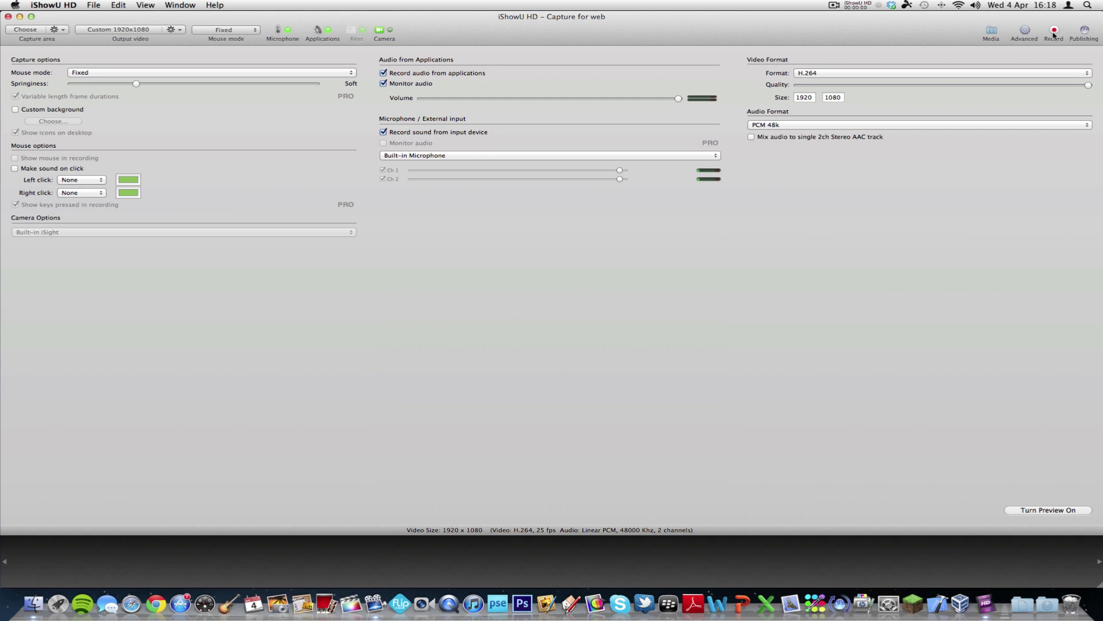
# Open and close the media browser, go to Advanced, and open the One-Click Publishing window.
pyautogui.click(986, 34)
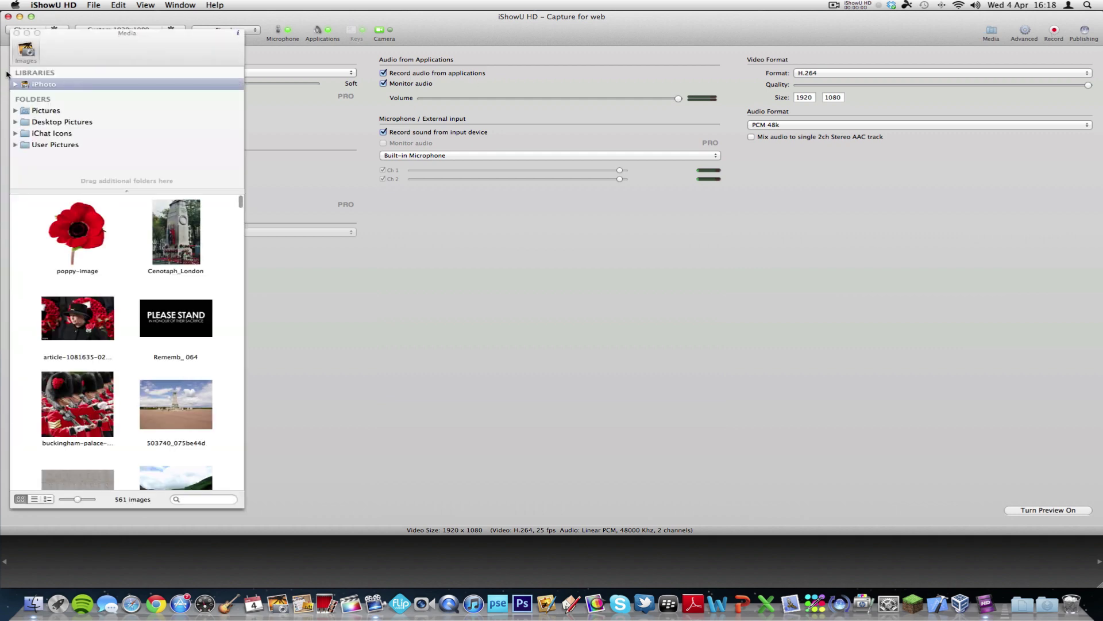
pyautogui.click(17, 33)
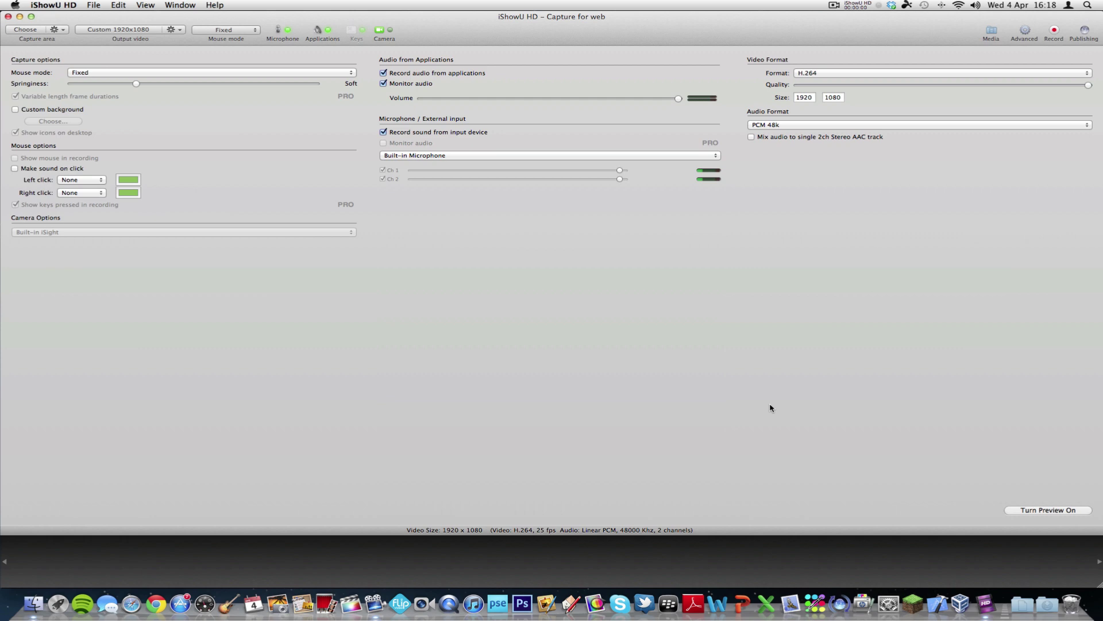
pyautogui.click(1024, 32)
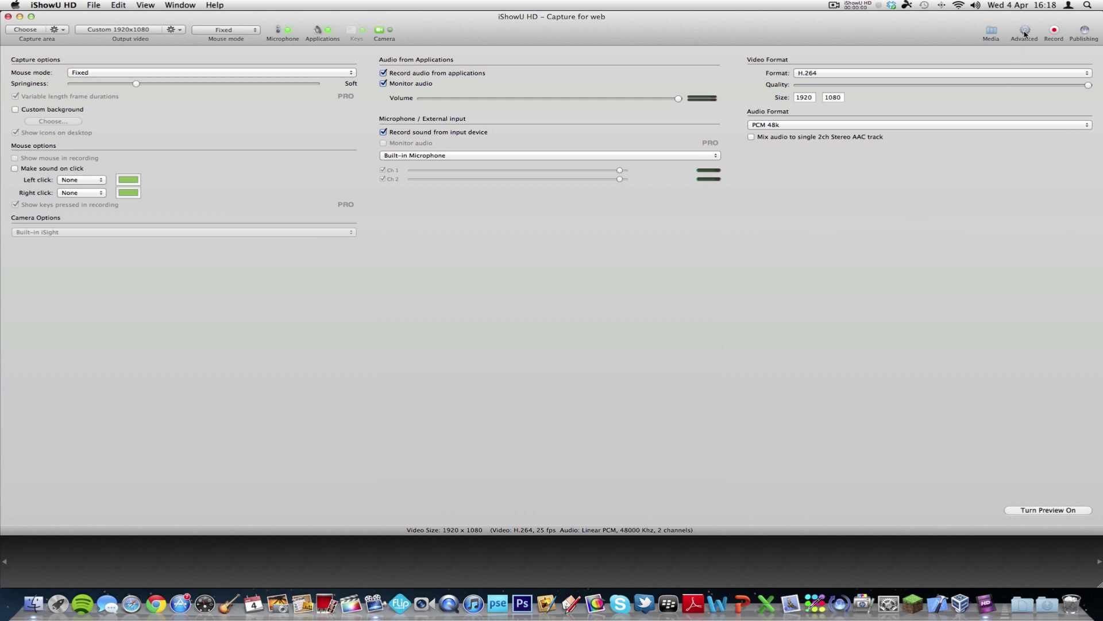
pyautogui.click(1085, 32)
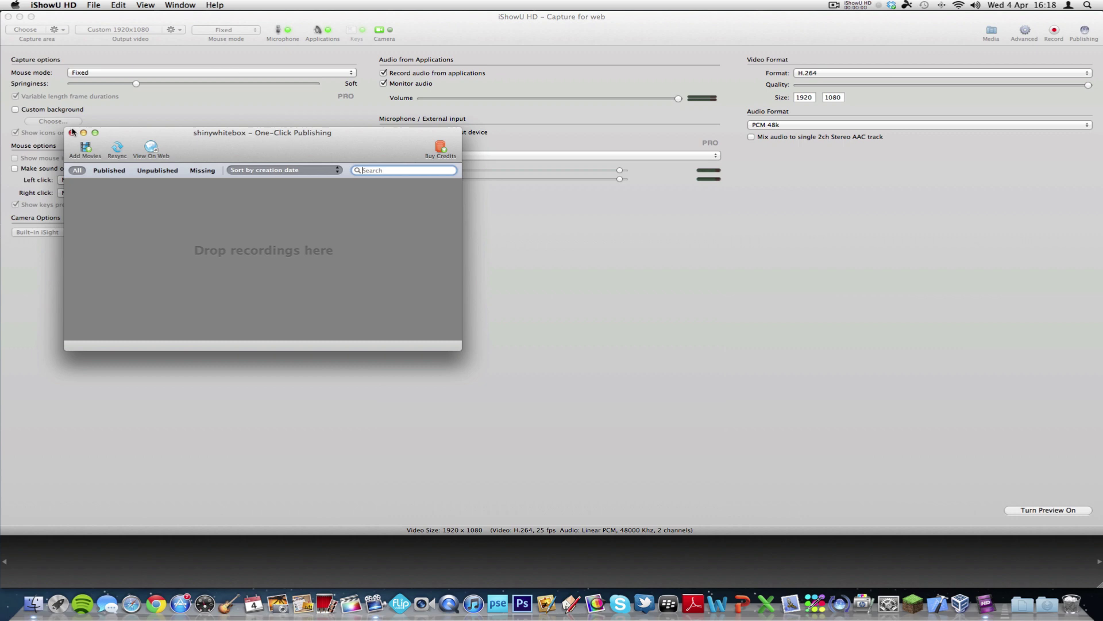
# Close the One-Click Publishing window and browse the File, Edit and View menus.
pyautogui.click(72, 132)
pyautogui.click(93, 6)
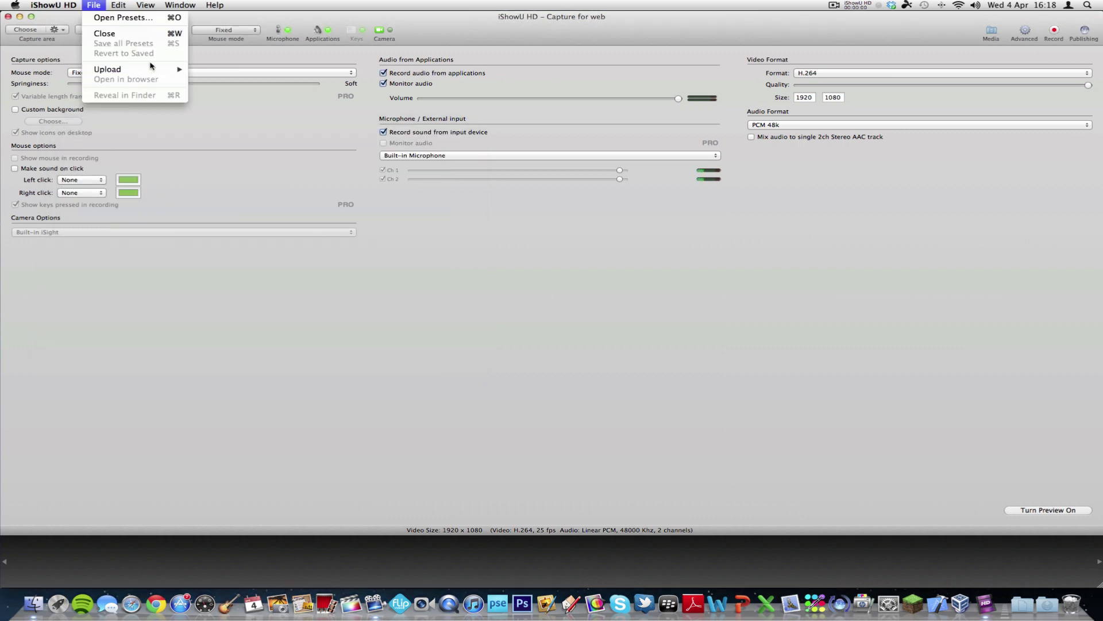
pyautogui.moveTo(154, 69)
pyautogui.moveTo(120, 3)
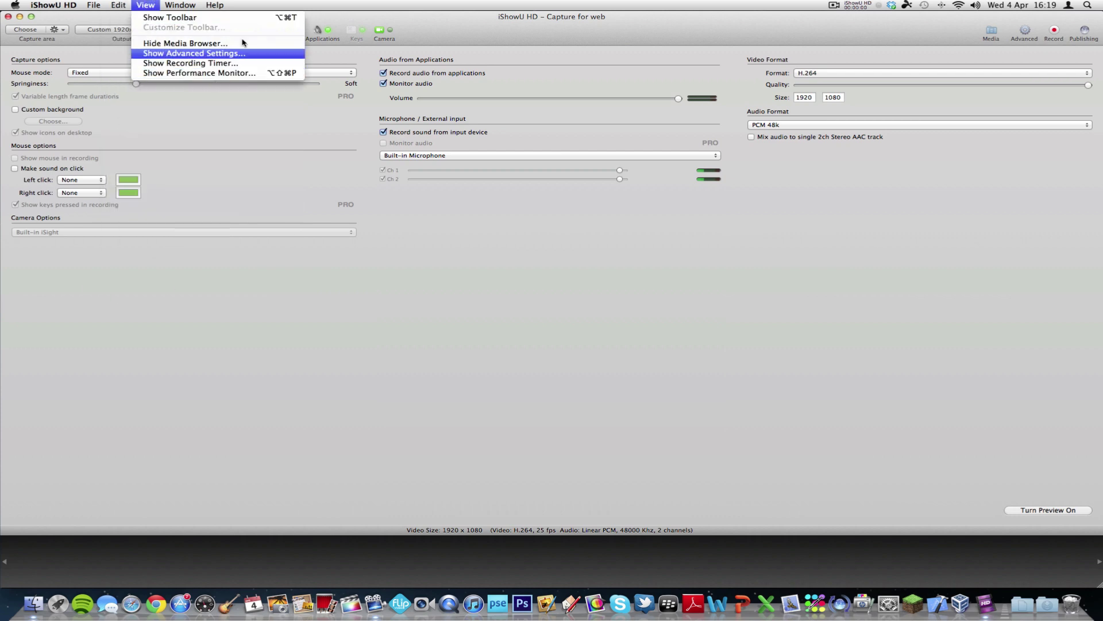
pyautogui.moveTo(187, 2)
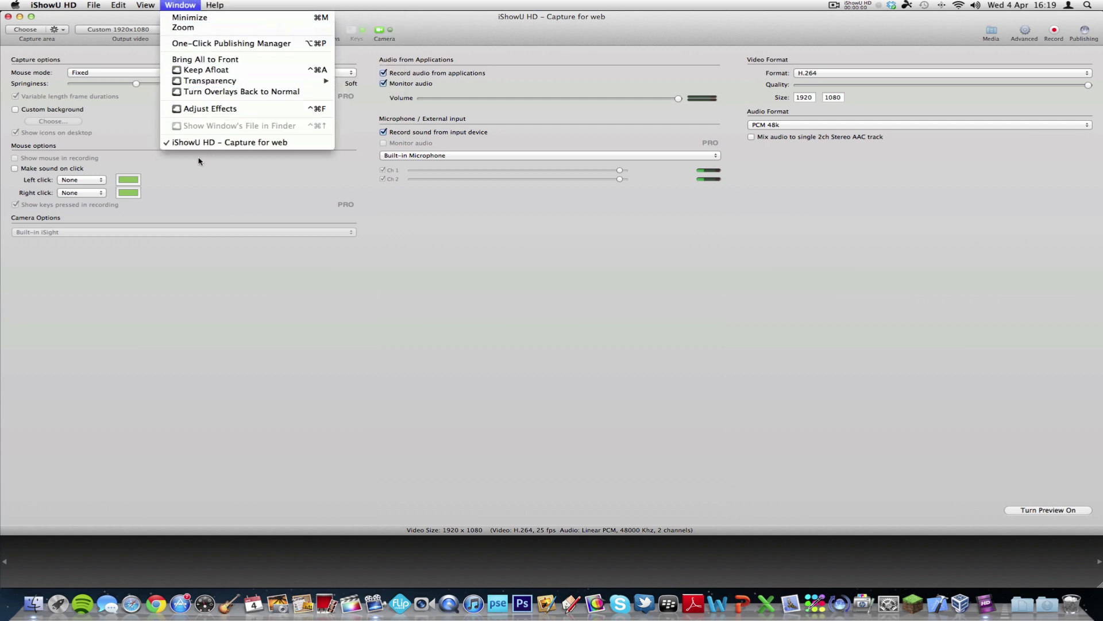
pyautogui.click(98, 34)
pyautogui.click(213, 3)
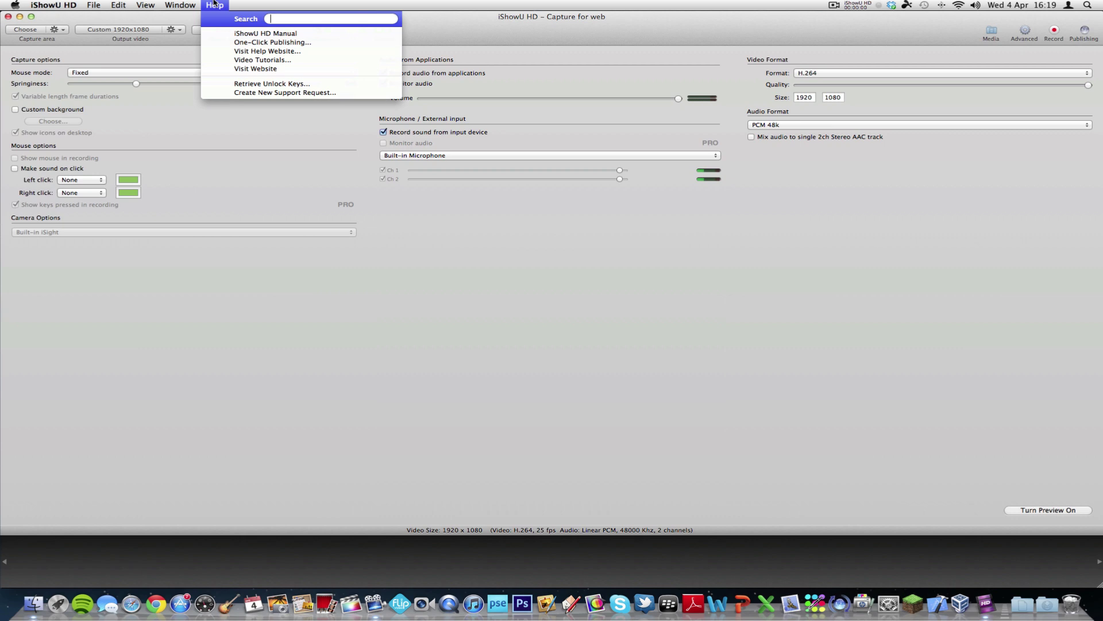
pyautogui.click(582, 347)
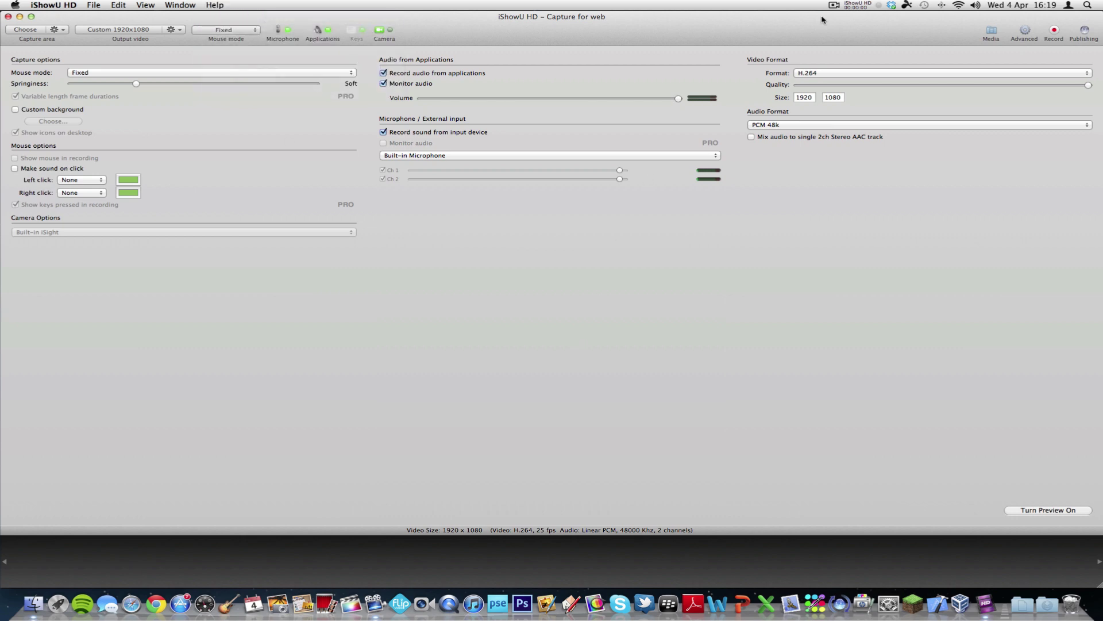
pyautogui.click(863, 6)
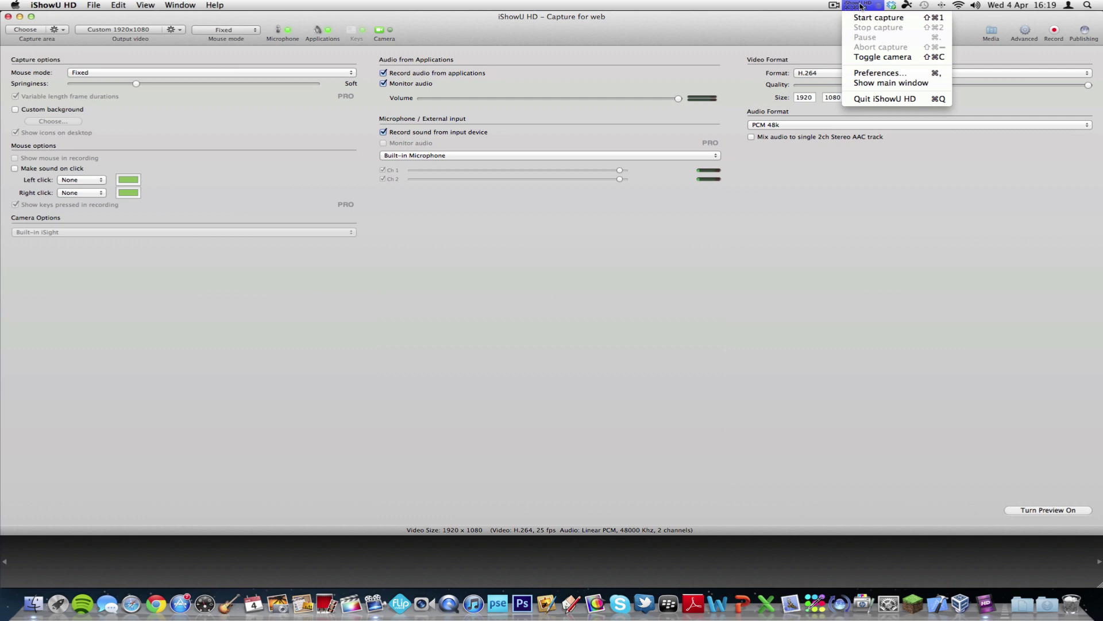
pyautogui.click(861, 6)
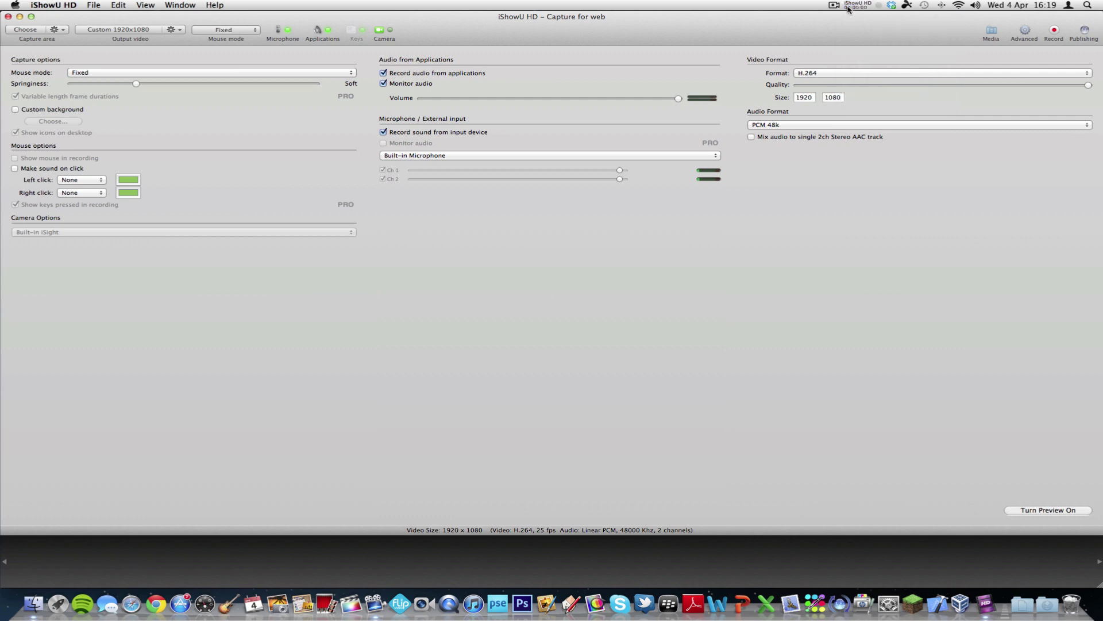